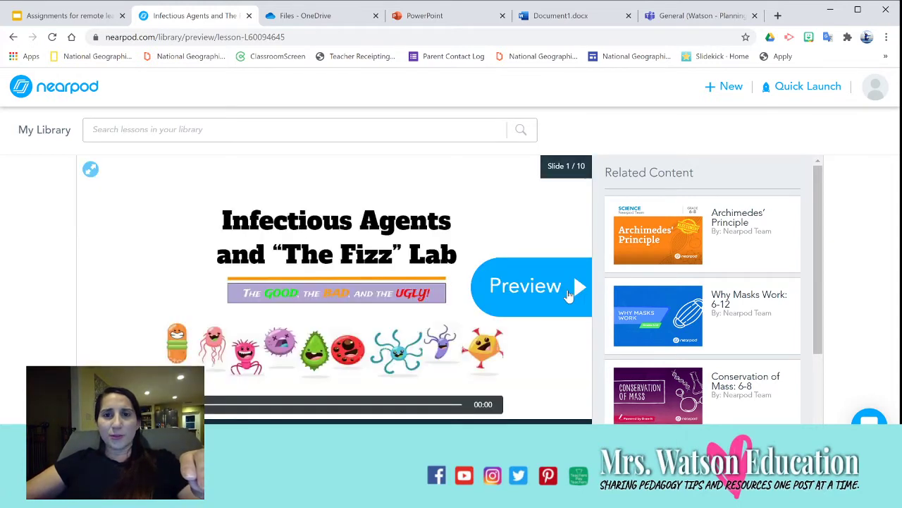
Preview the Infectious Agents and "The Fizz" Lab lesson from its title slide through slide 4
left_click(570, 294)
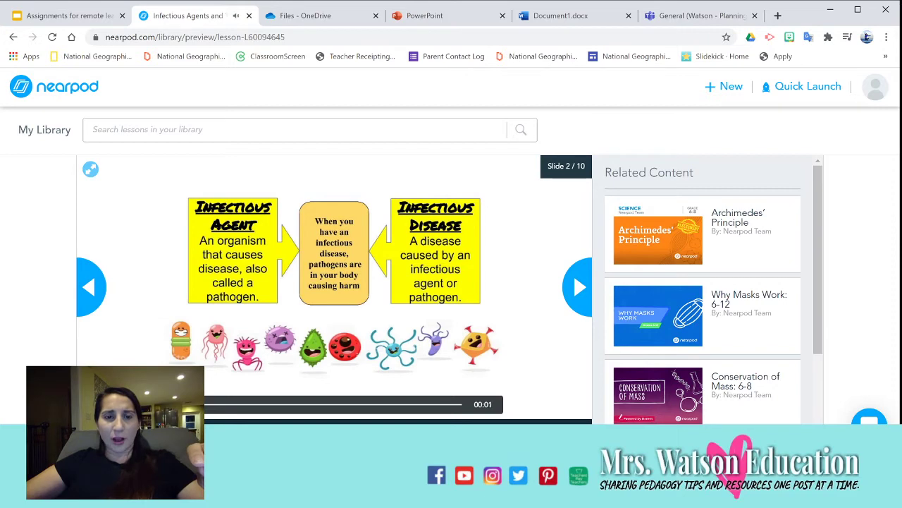
left_click(579, 289)
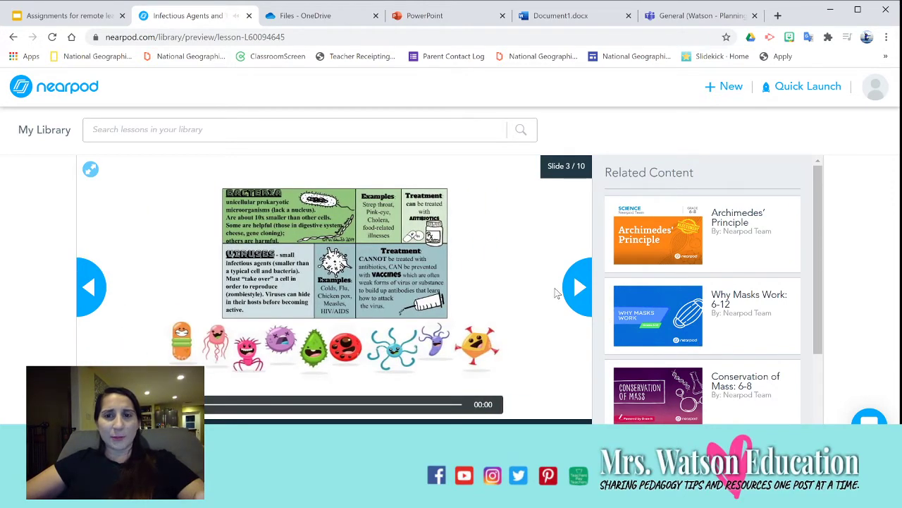
left_click(577, 287)
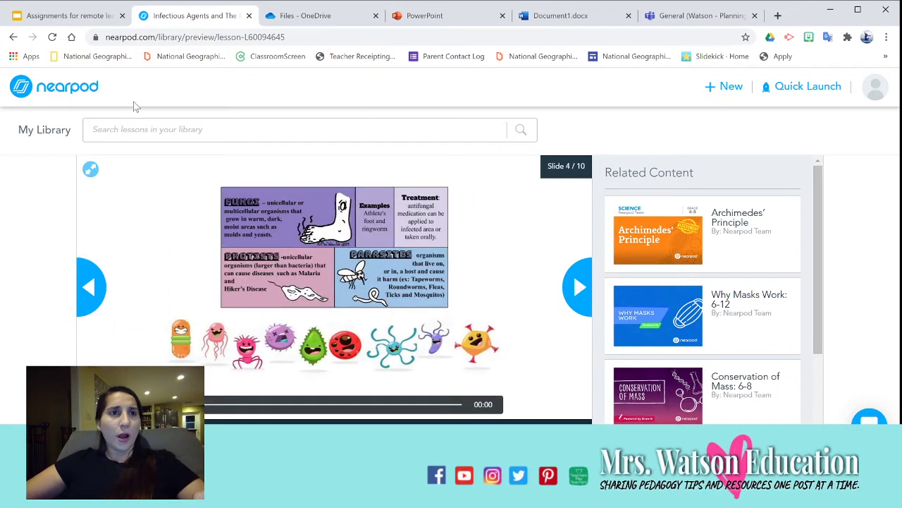
Return to the lesson library, open the Infectious Agents lesson for editing and select its title slide
left_click(36, 85)
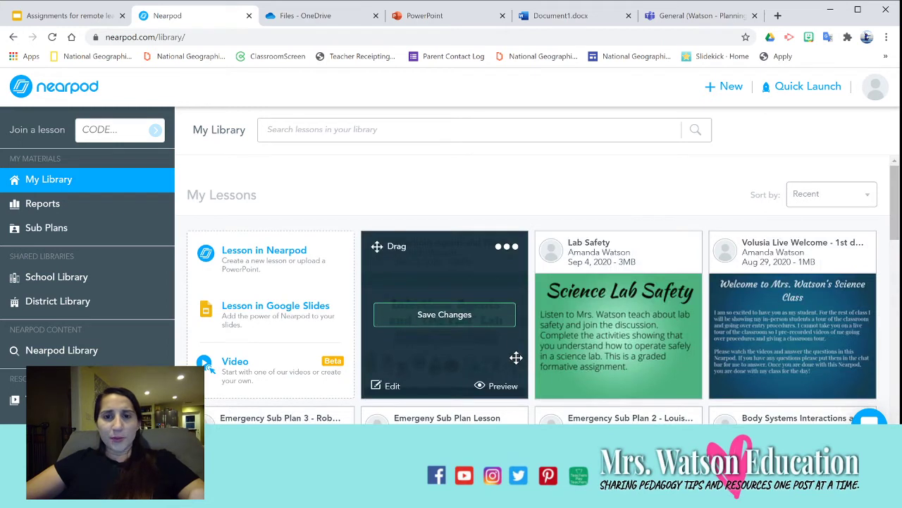
left_click(391, 388)
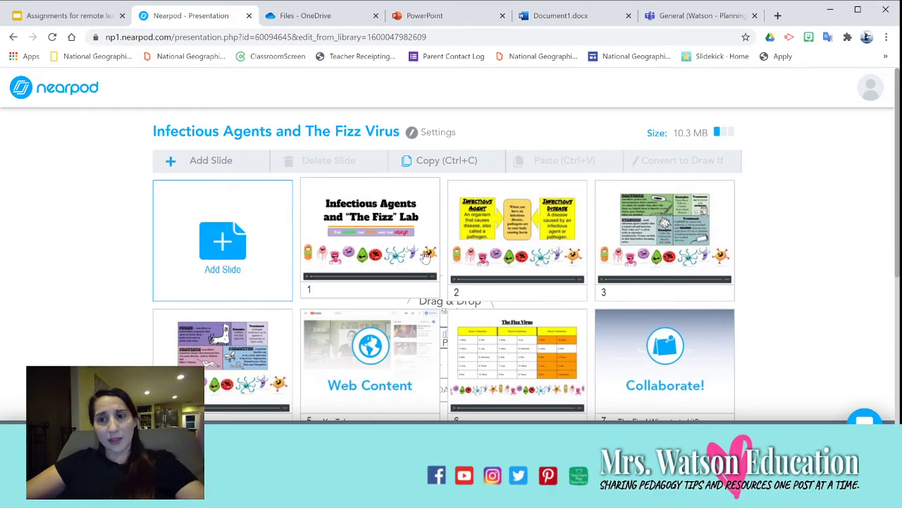
mouse_move(425, 256)
left_mouse_down()
mouse_move(527, 260)
mouse_move(423, 263)
left_mouse_up()
Examine the lesson's slide layout, including the narrated slides, YouTube web content and Collaborate board
scroll(499, 259, "down", 2)
scroll(499, 259, "down", 1)
scroll(459, 247, "up", 2)
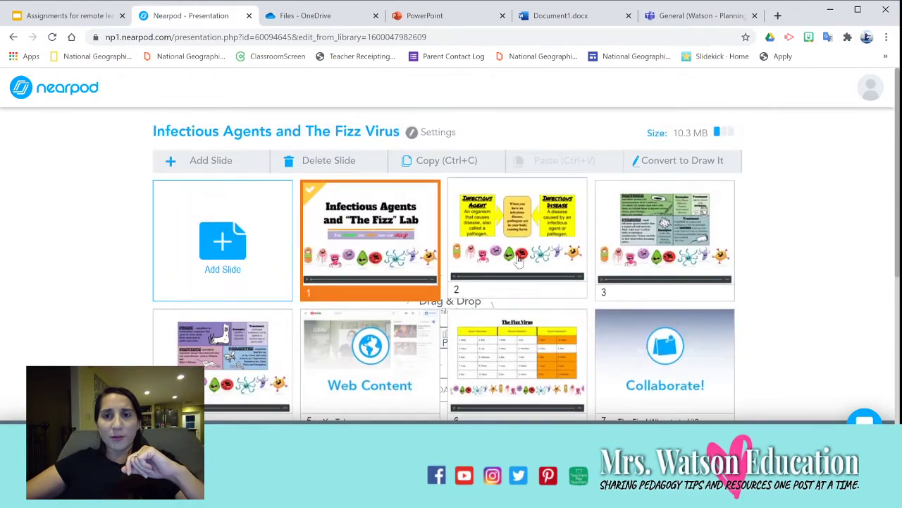
scroll(409, 233, "down", 2)
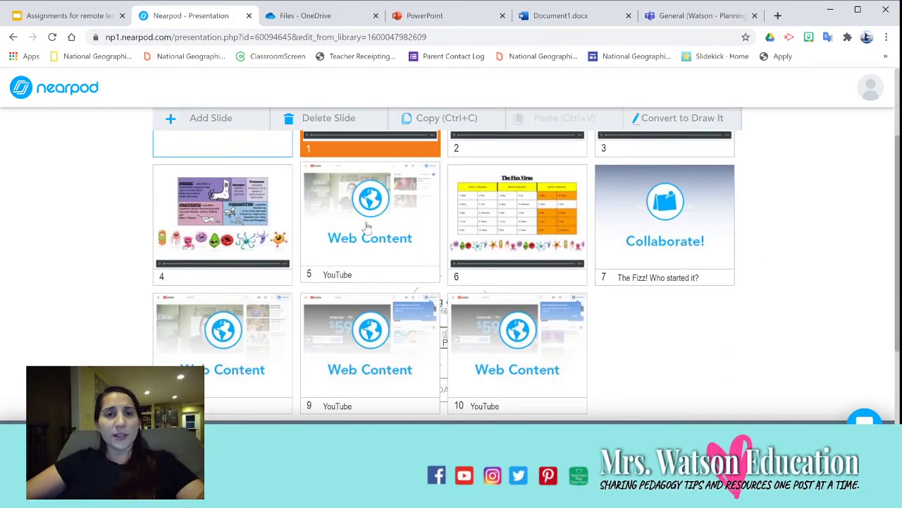
scroll(366, 225, "up", 2)
scroll(459, 260, "down", 2)
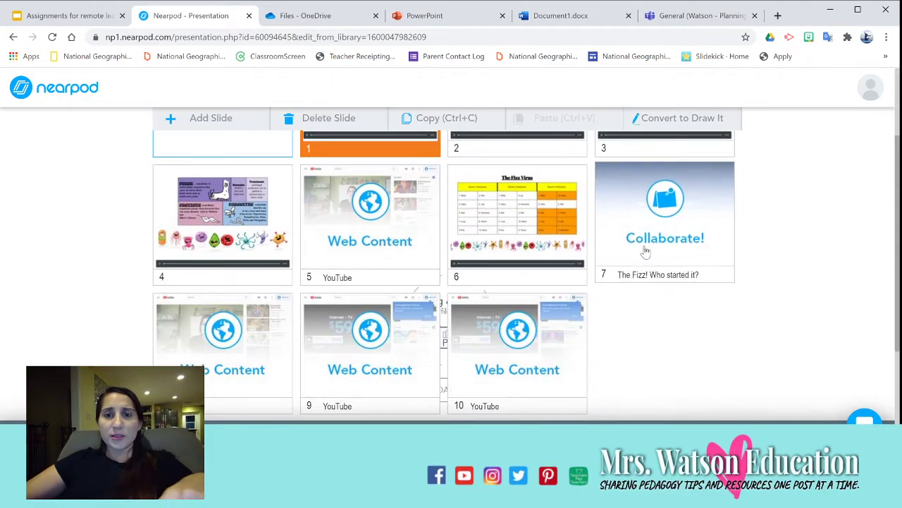
scroll(543, 296, "up", 2)
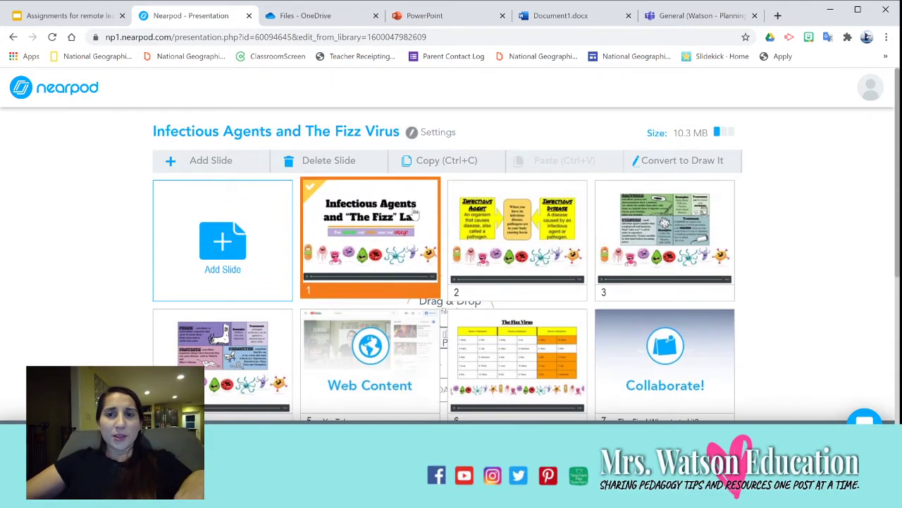
scroll(481, 212, "down", 4)
scroll(522, 271, "up", 4)
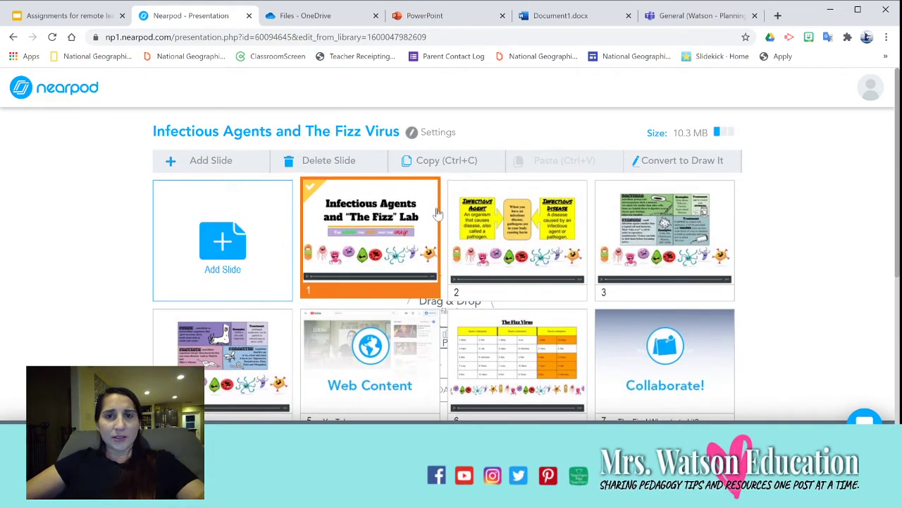
left_click(680, 240)
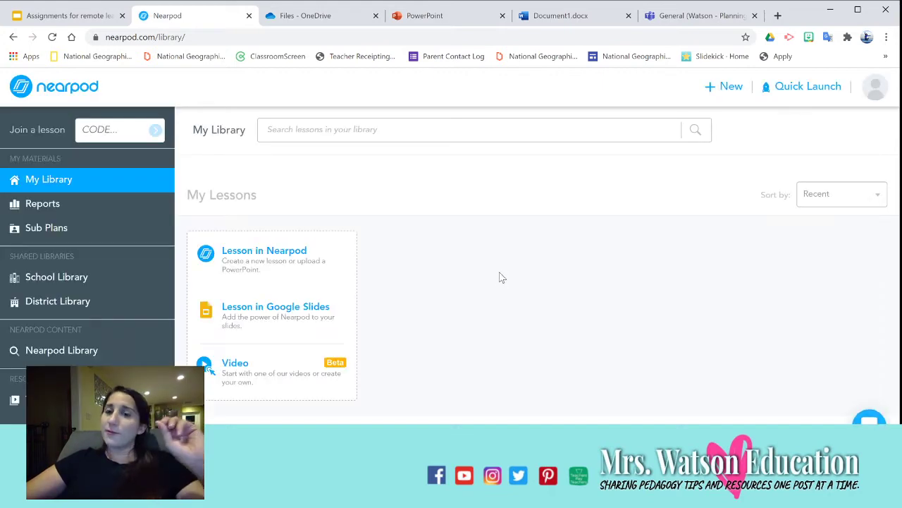
Start a new Nearpod lesson and review the slide content types and the Slideshow image upload options
left_click(287, 267)
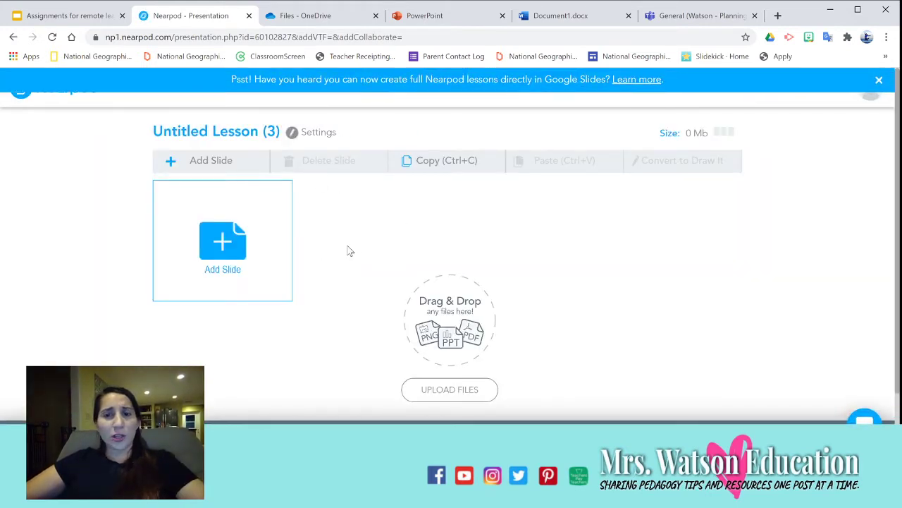
left_click(239, 238)
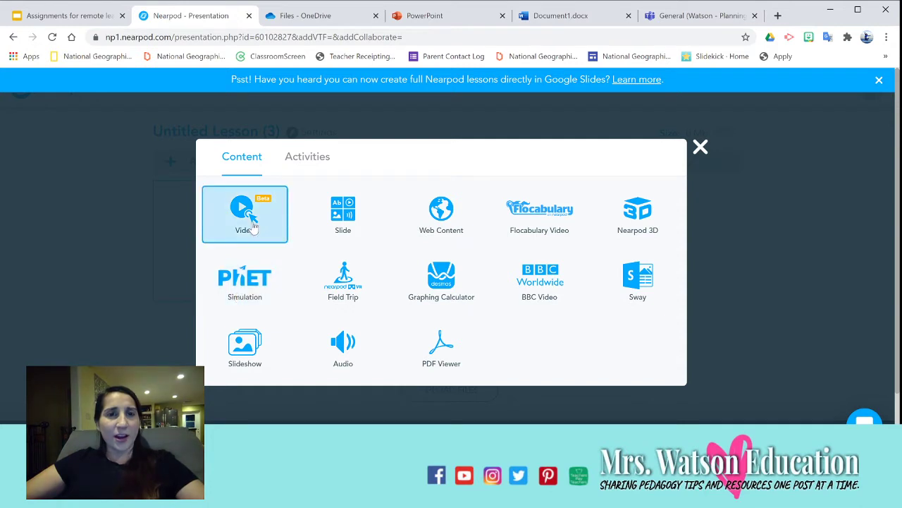
left_click(242, 363)
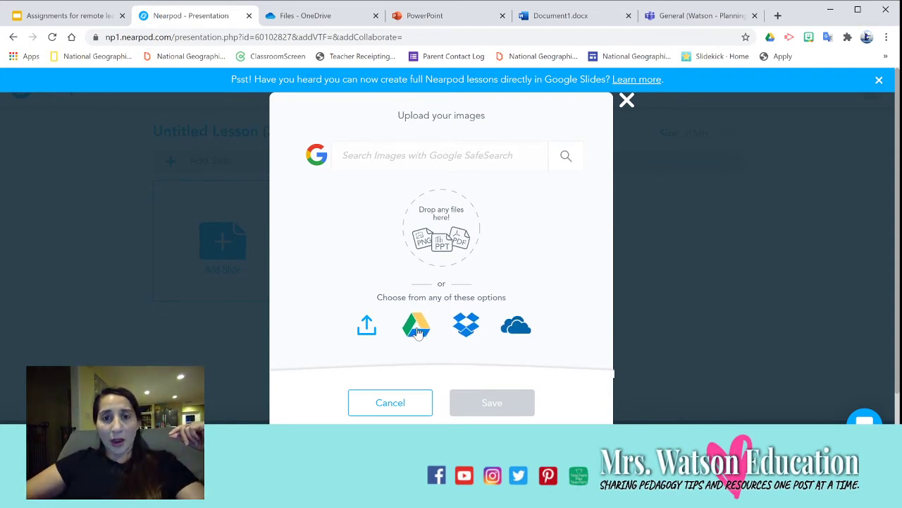
left_click(626, 101)
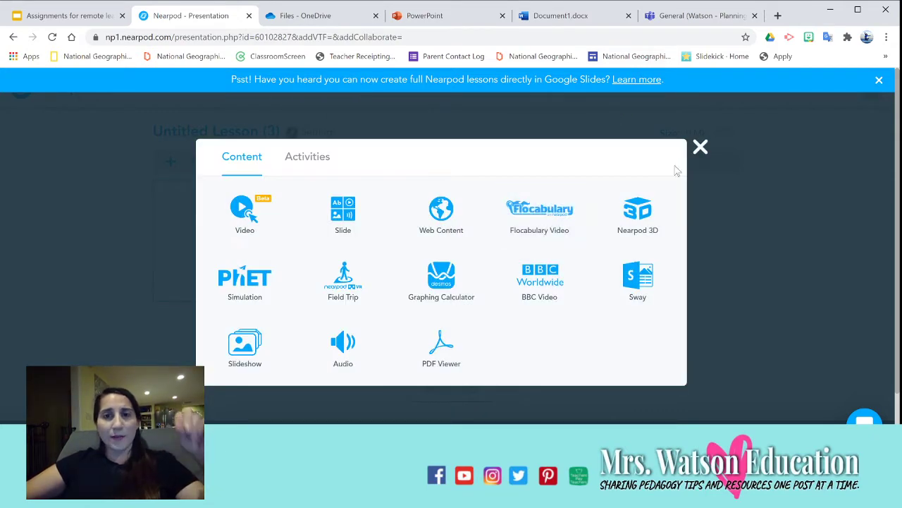
left_click(702, 148)
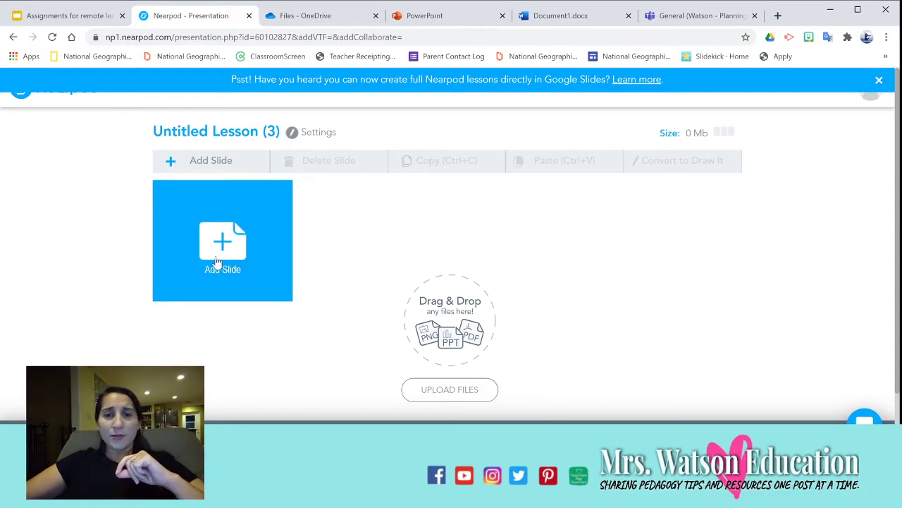
Review the activity types that can be added as a slide in the untitled lesson
left_click(222, 253)
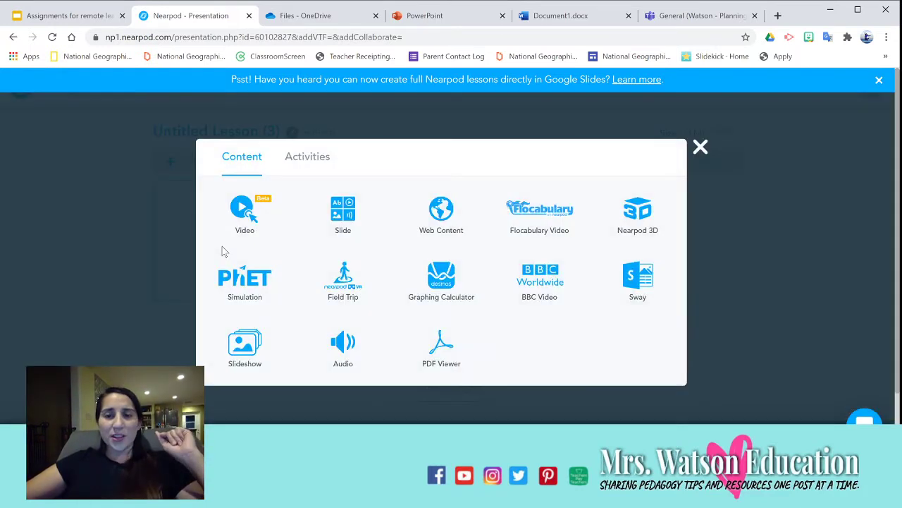
left_click(309, 158)
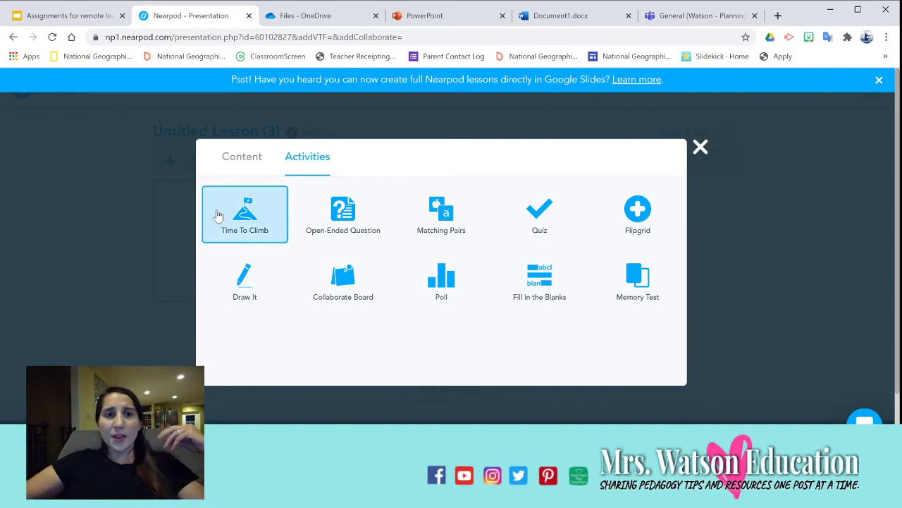
left_click(697, 149)
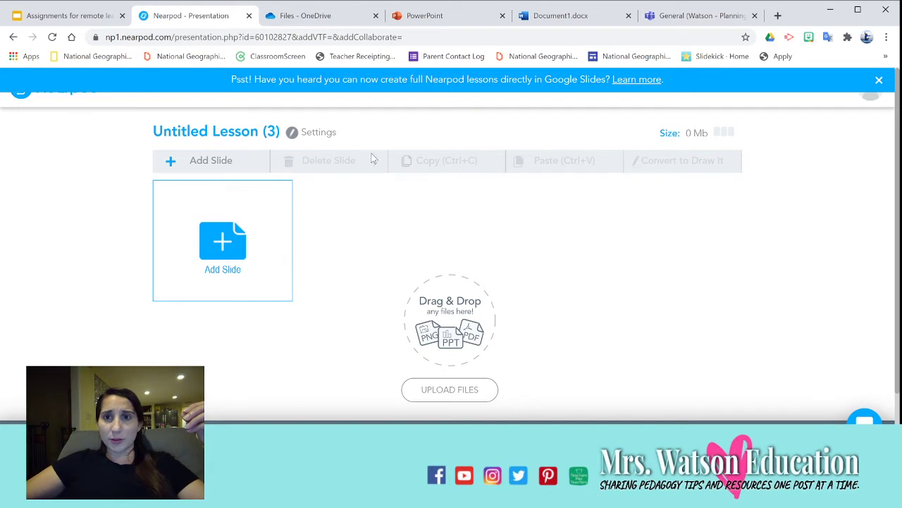
Return to the library and launch the Infectious Agents lesson as Student-Paced to view its join code and sharing options
left_click(879, 81)
left_click(59, 98)
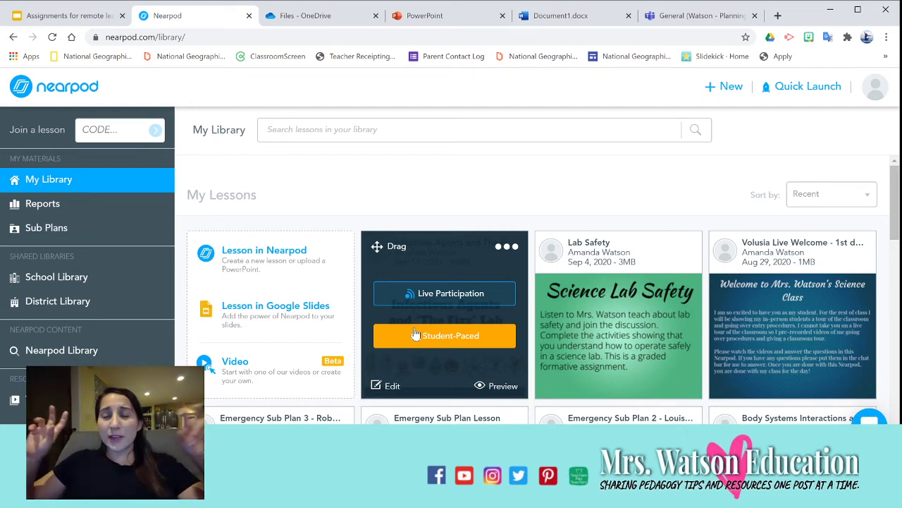
left_click(466, 337)
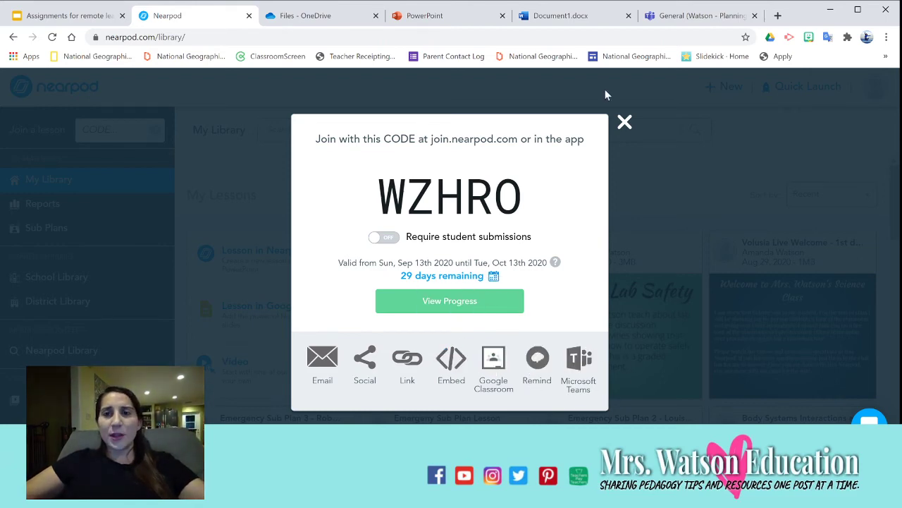
left_click(624, 121)
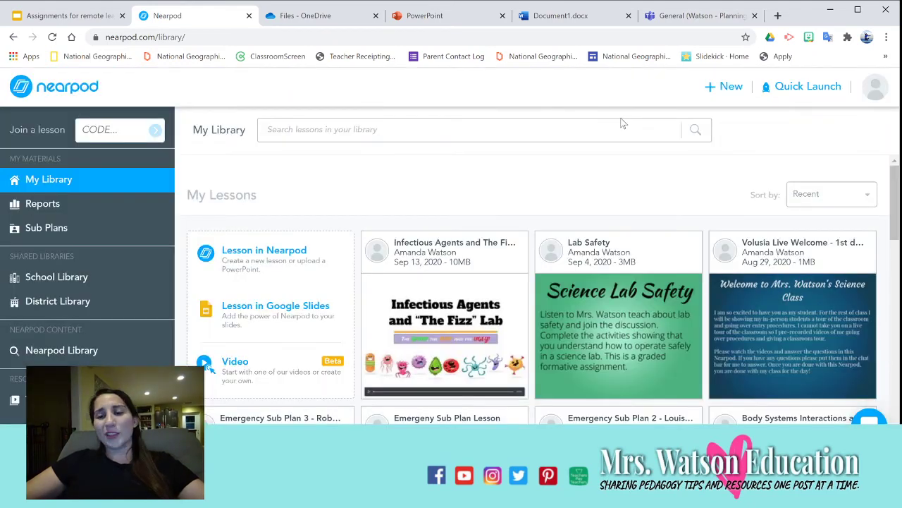
Examine the Infectious Agents lesson's additional options, including adding it to the School Library or a folder
mouse_move(439, 322)
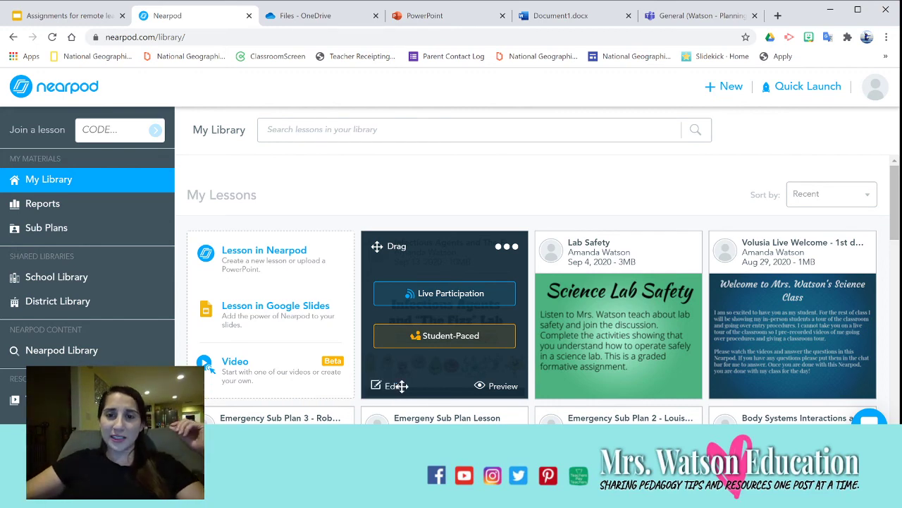
left_click(514, 248)
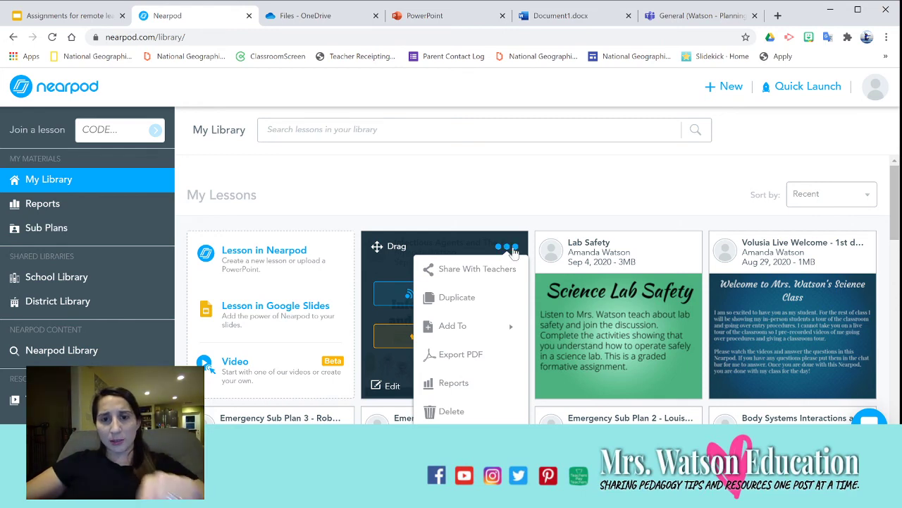
mouse_move(502, 321)
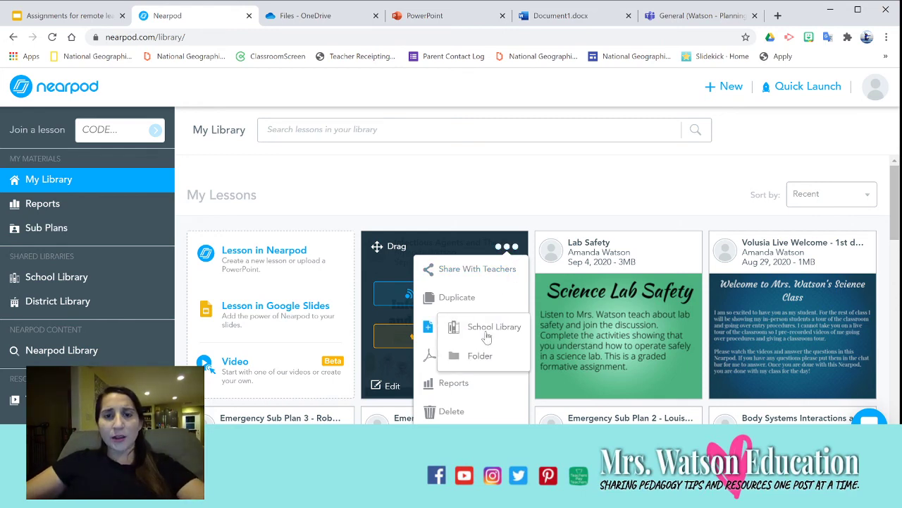
left_click(508, 247)
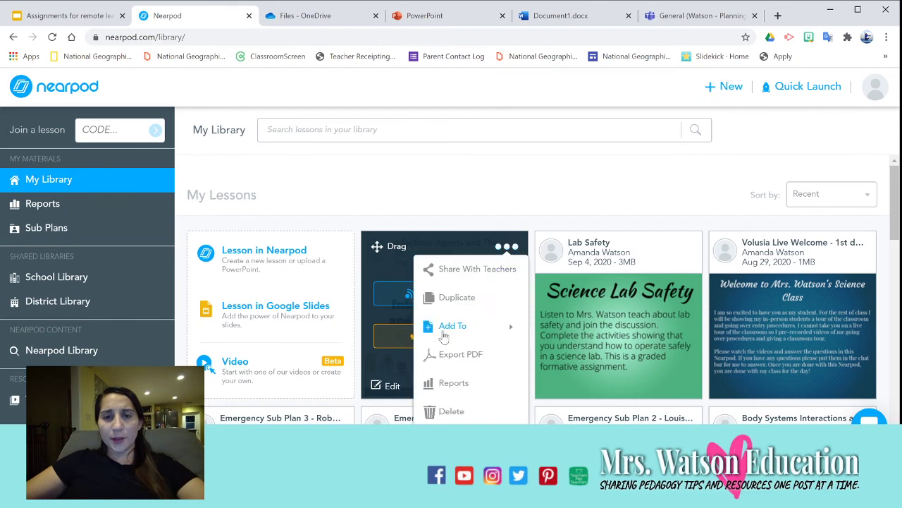